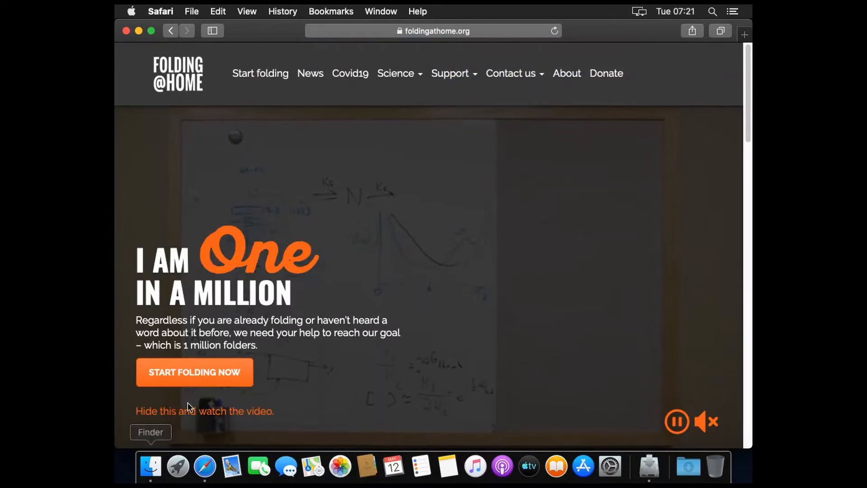
Step: Go to the Folding@home download page and download the macOS installer fah-installer_7.6.13_x86_64.mpkg.zip
click(197, 368)
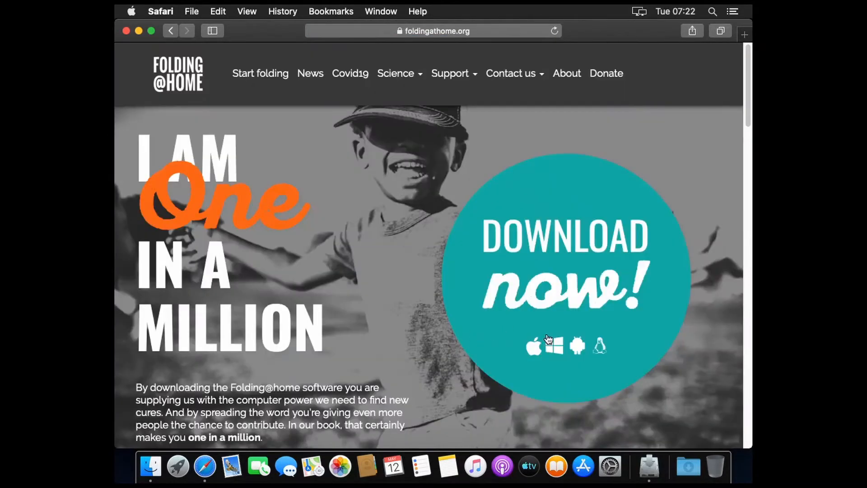
click(582, 322)
scroll(570, 320, down, 2)
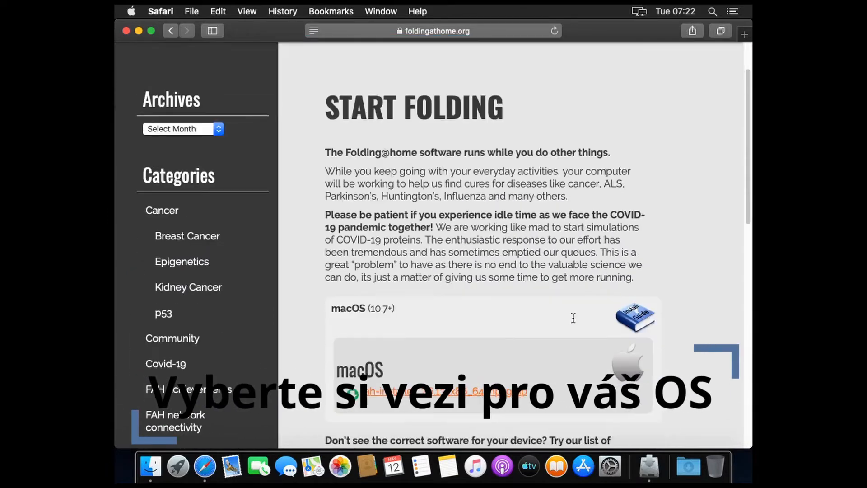
click(508, 400)
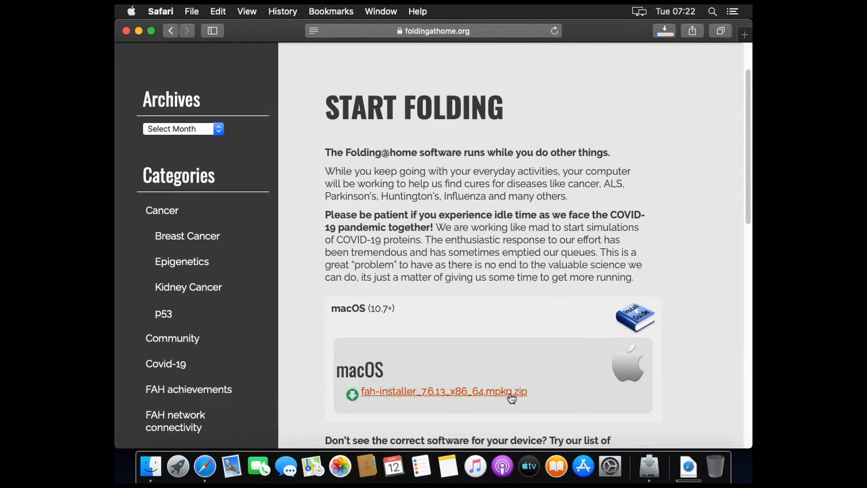
Step: Extract the downloaded installer archive and try to open fah-installer_7.6.13_x86_64.pkg from the Downloads folder
click(659, 34)
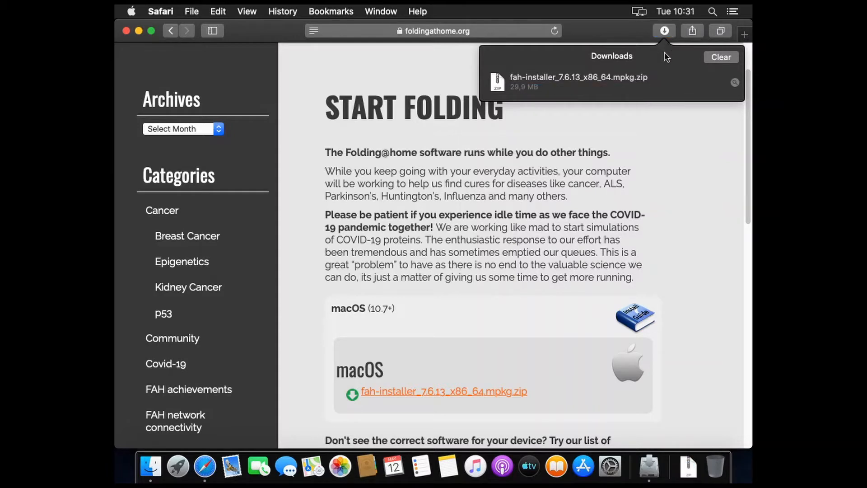
click(608, 78)
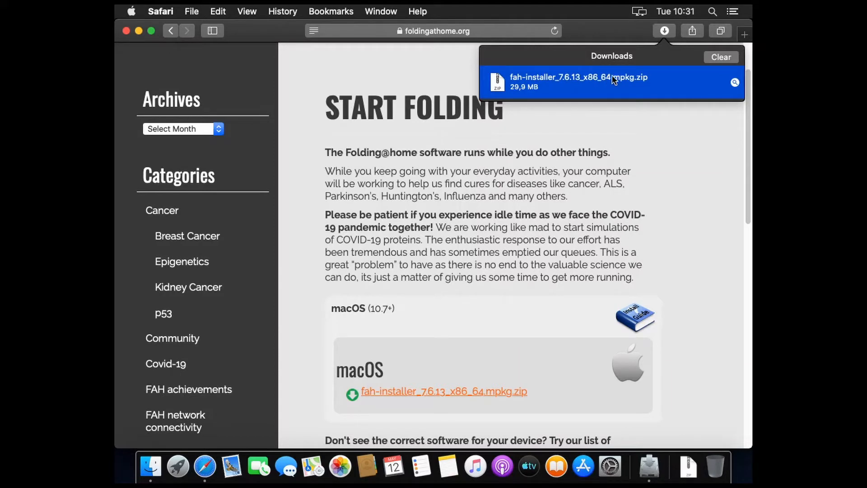
double_click(613, 79)
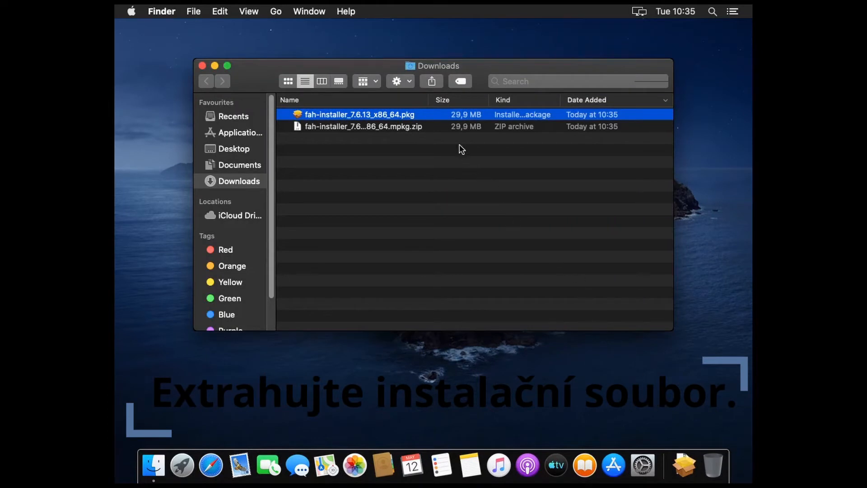
double_click(459, 114)
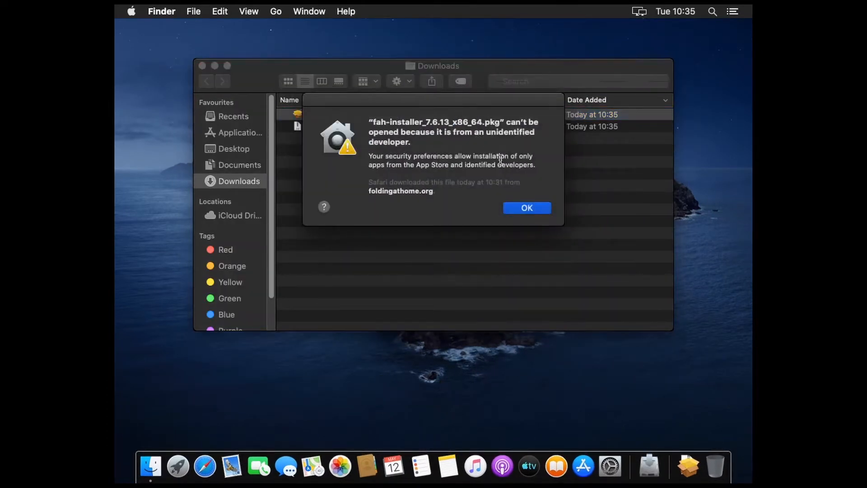
click(527, 208)
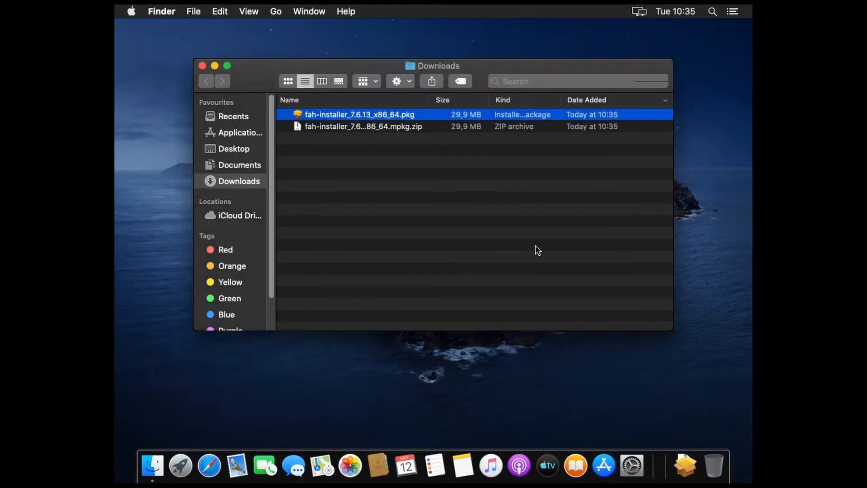
Step: Switch to System Preferences and unlock the Security & Privacy settings with the account password
click(643, 467)
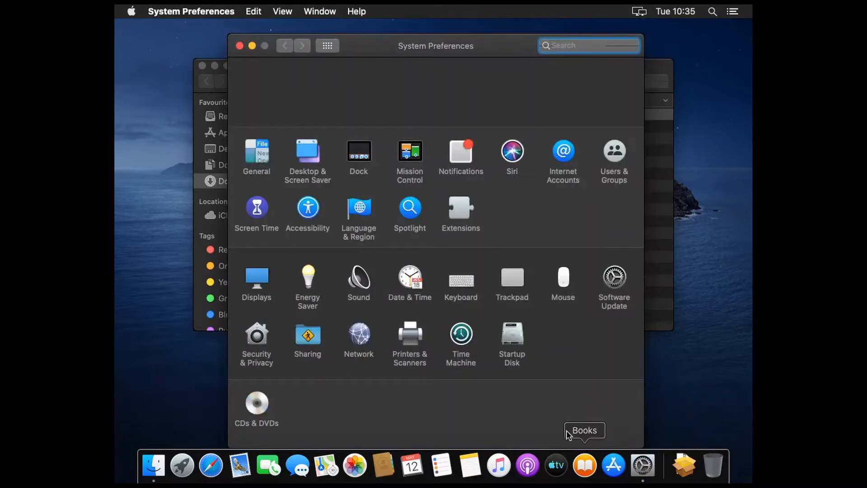
click(261, 339)
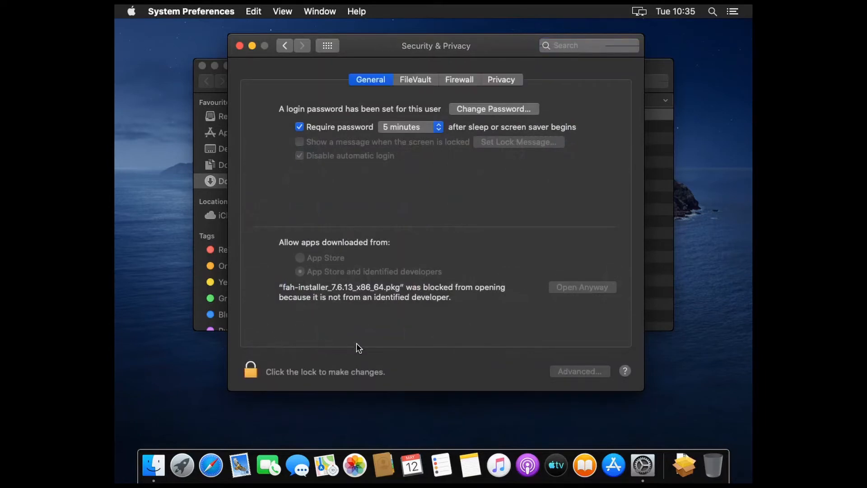
click(251, 371)
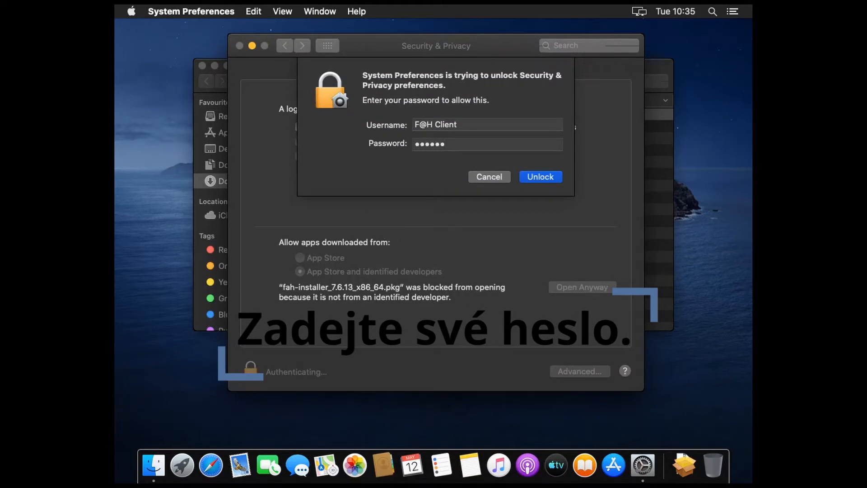
click(540, 178)
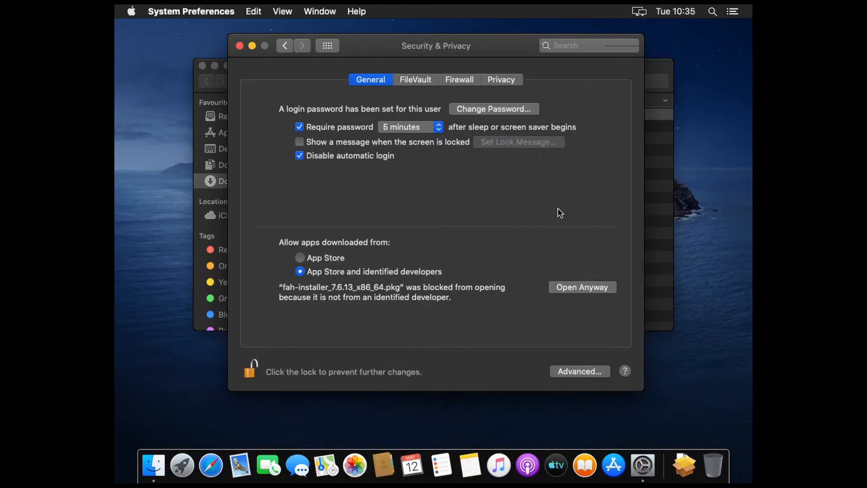
Step: Allow the blocked fah-installer_7.6.13_x86_64.pkg to open anyway, confirm opening it, and close the Security & Privacy window
click(568, 288)
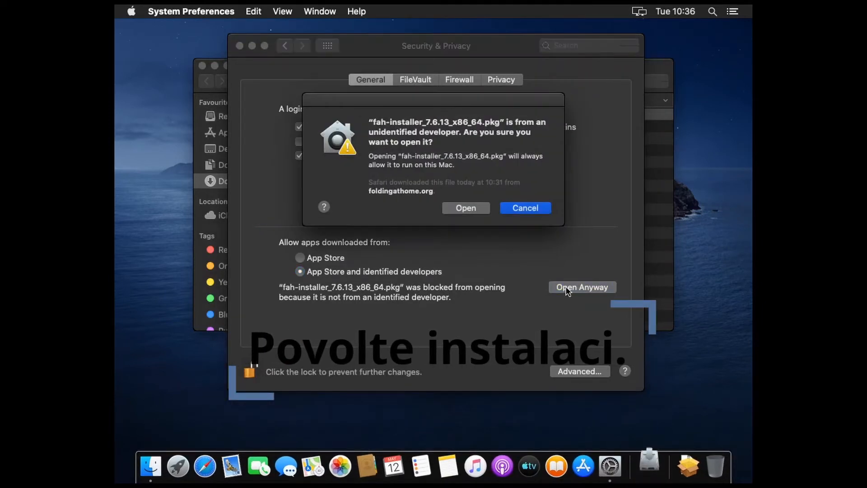
click(465, 208)
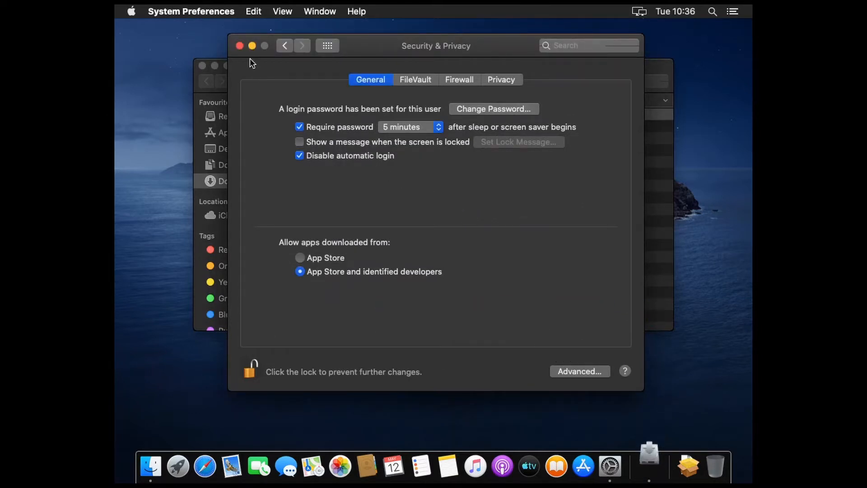
click(240, 46)
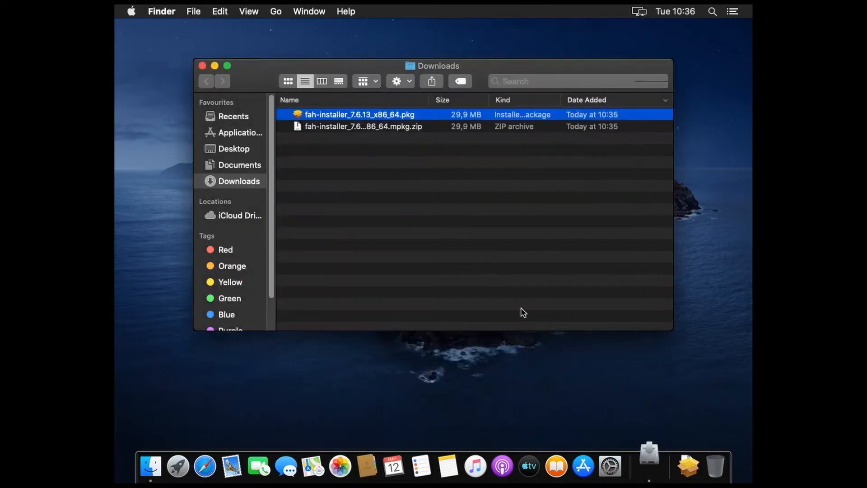
Step: Dismiss the Installer error and try to open fah-installer_7.6.13_x86_64.pkg again
click(658, 472)
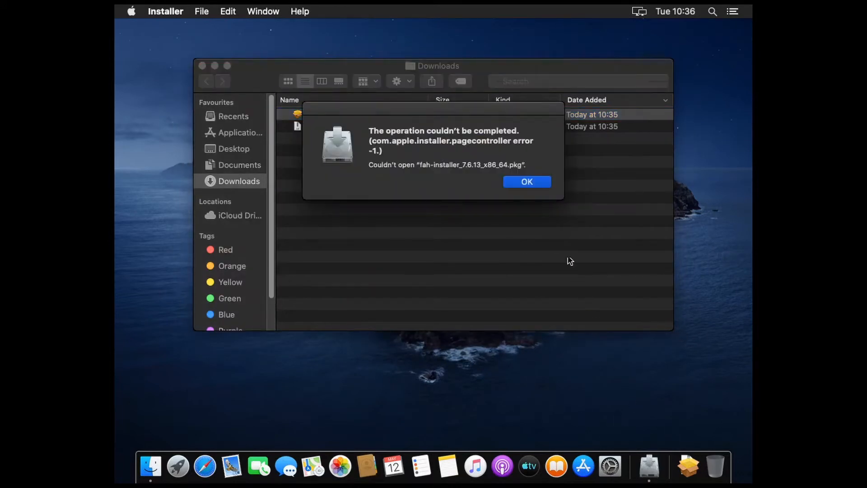
click(527, 182)
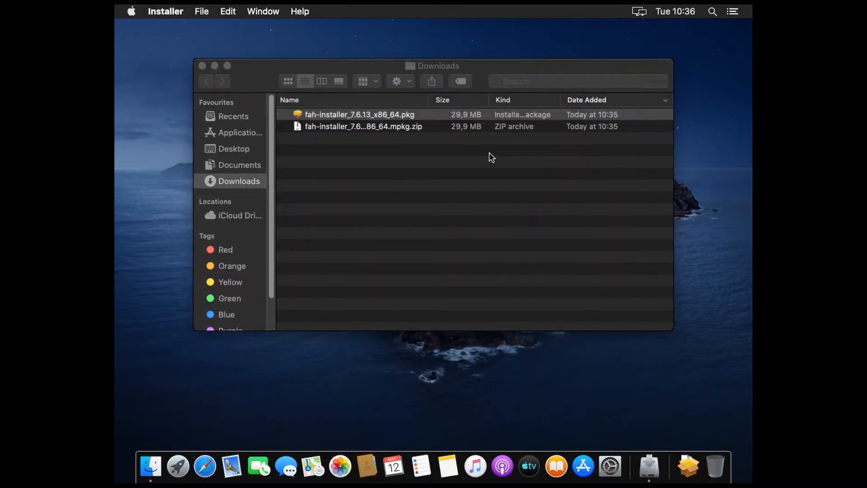
double_click(403, 116)
click(649, 467)
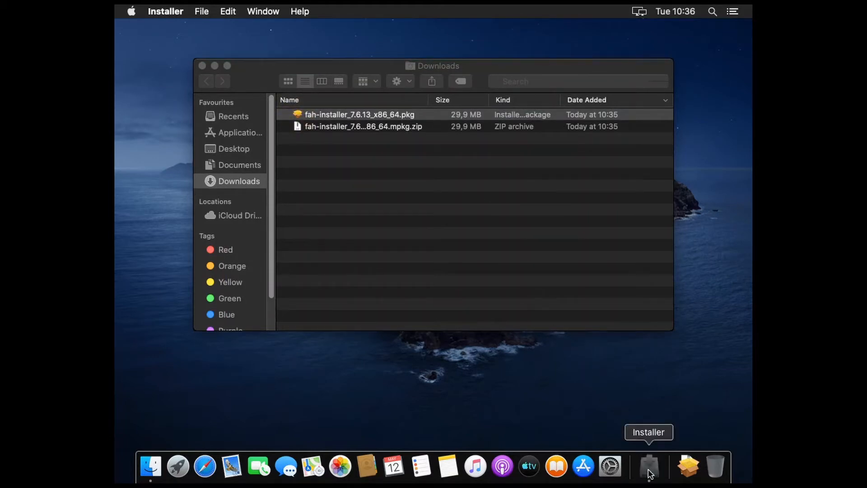
Step: Quit the running Installer and reopen fah-installer_7.6.13_x86_64.pkg from the Downloads folder
right_click(657, 461)
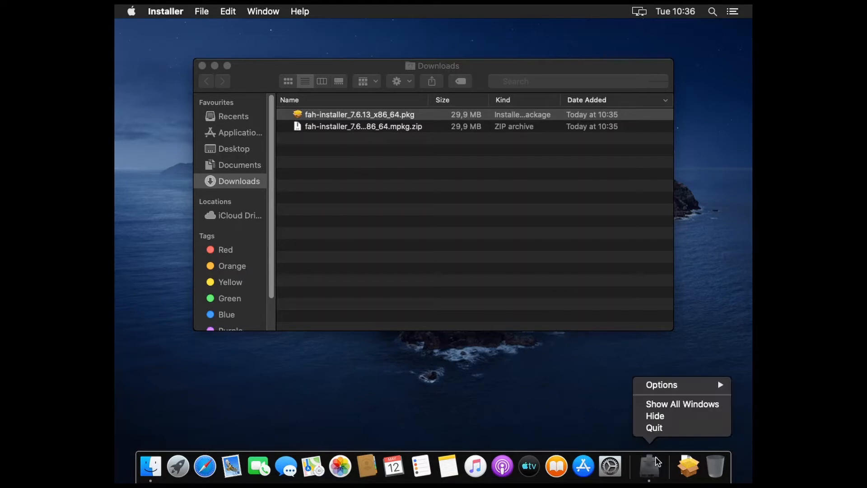
click(657, 428)
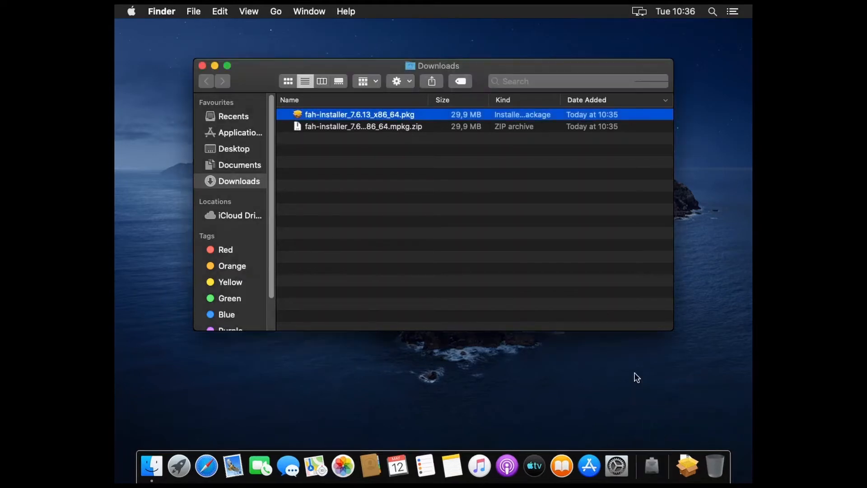
double_click(423, 118)
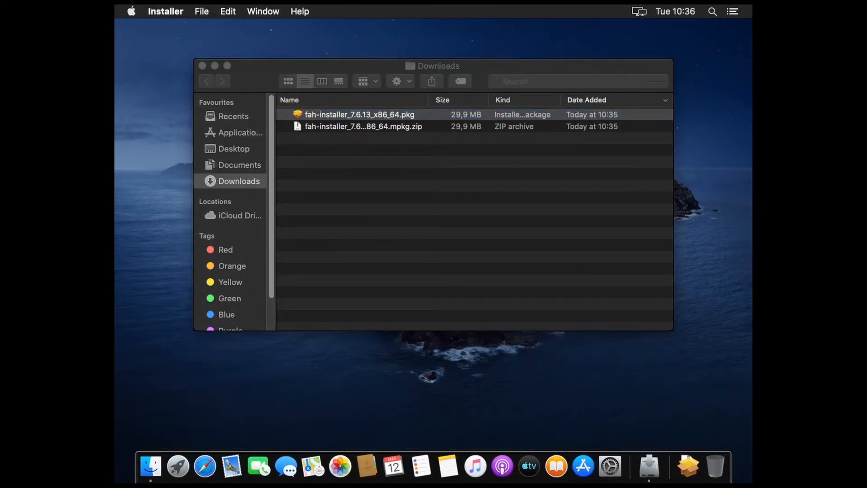
Step: Continue past the Folding@home installer's introduction and agree to the software licence
click(589, 334)
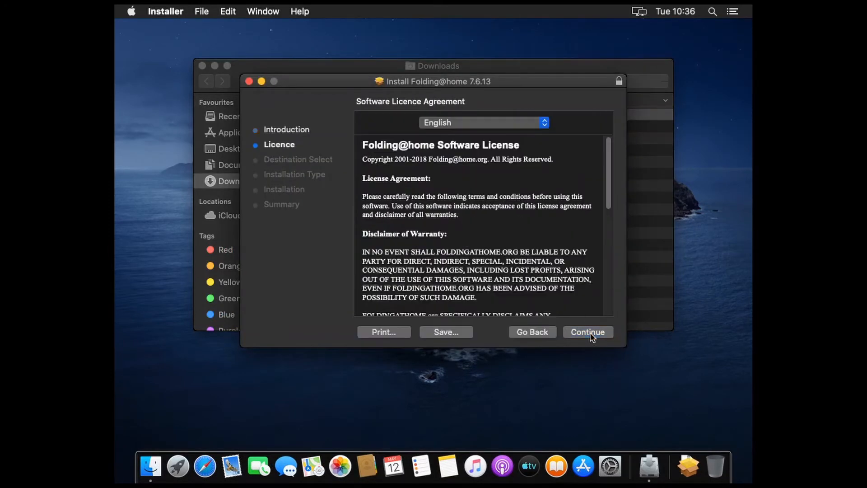
click(581, 335)
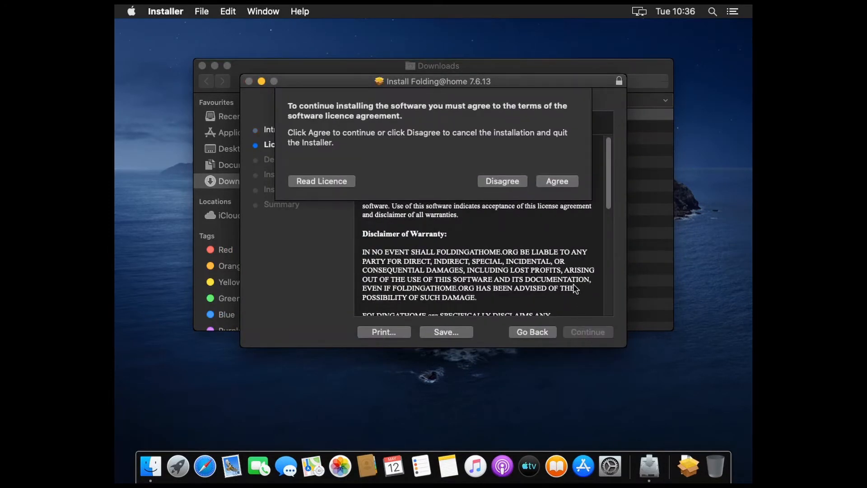
click(560, 183)
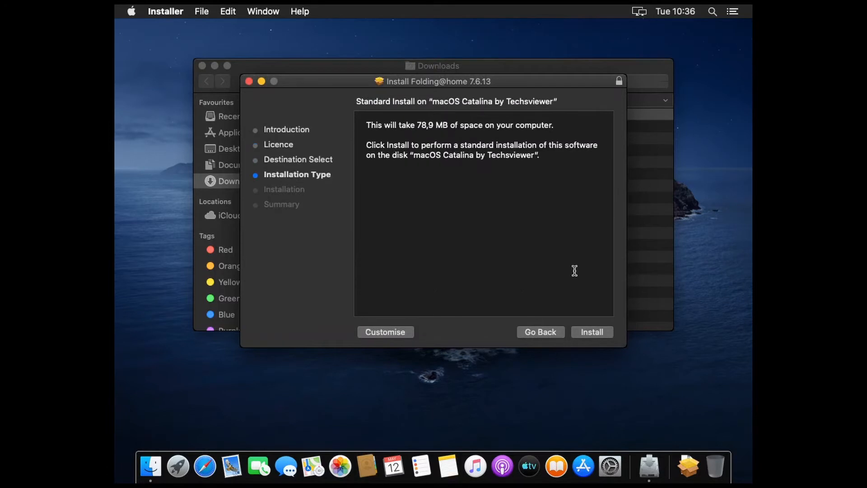
Step: Start the standard Folding@home installation and authorise it with the account password
click(593, 335)
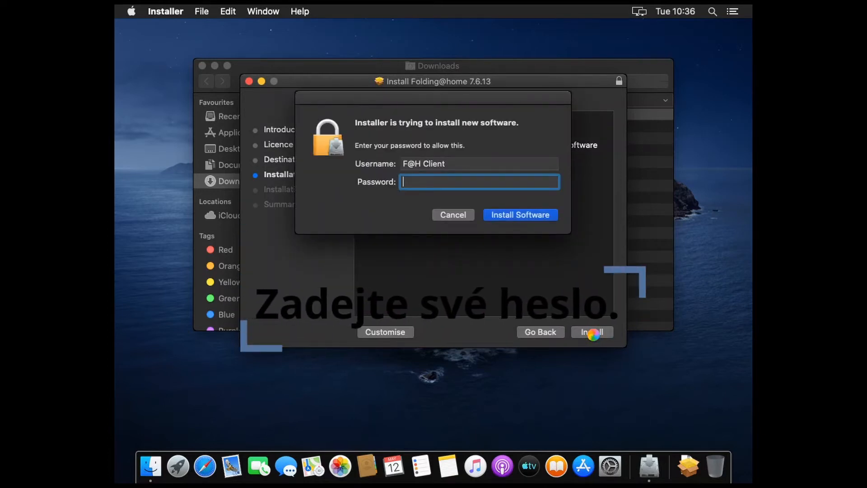
text(•)
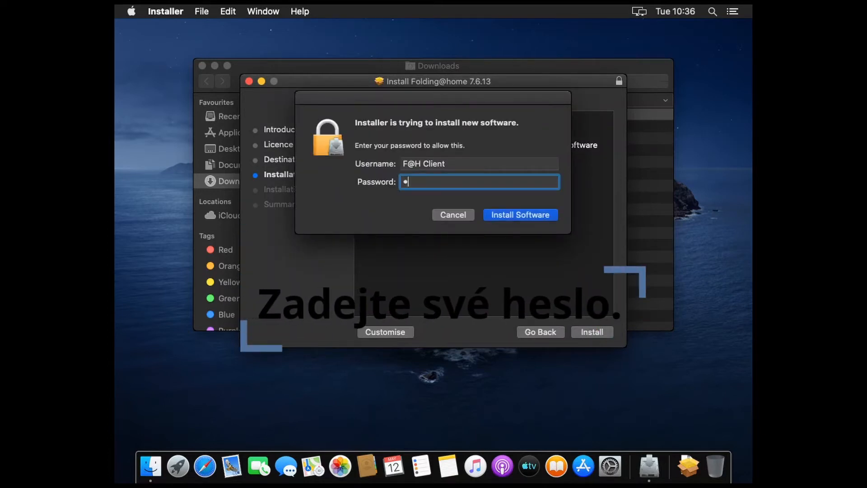
click(533, 217)
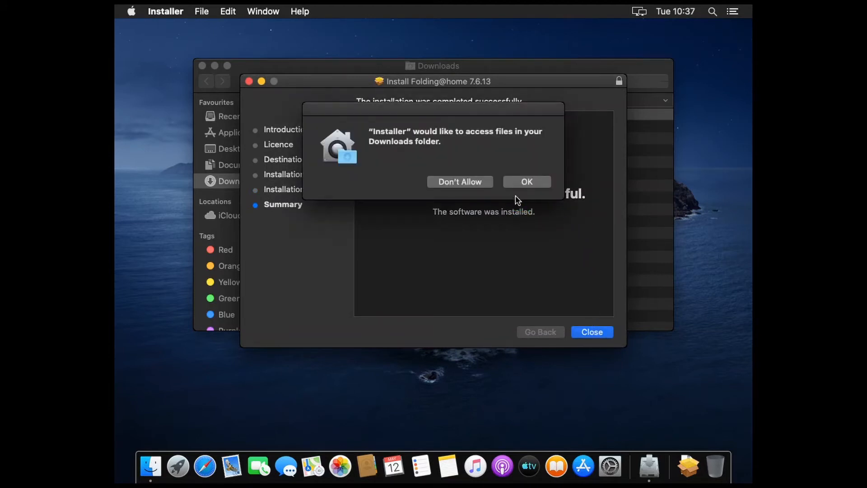
Step: Allow Installer to access the Downloads folder, move the installer package to the Bin, and close the Downloads window
click(525, 185)
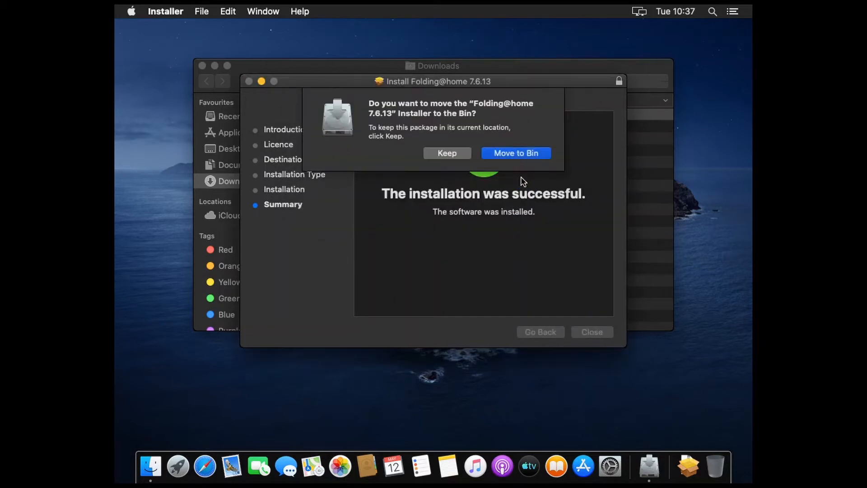
click(519, 154)
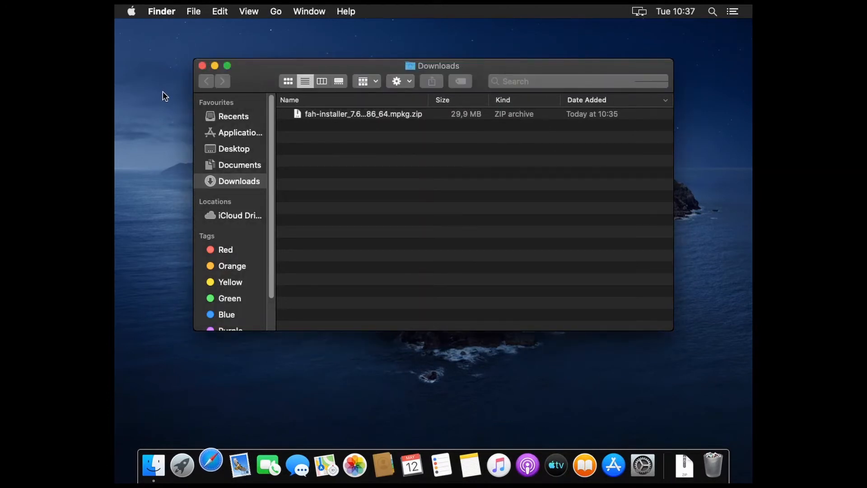
click(202, 65)
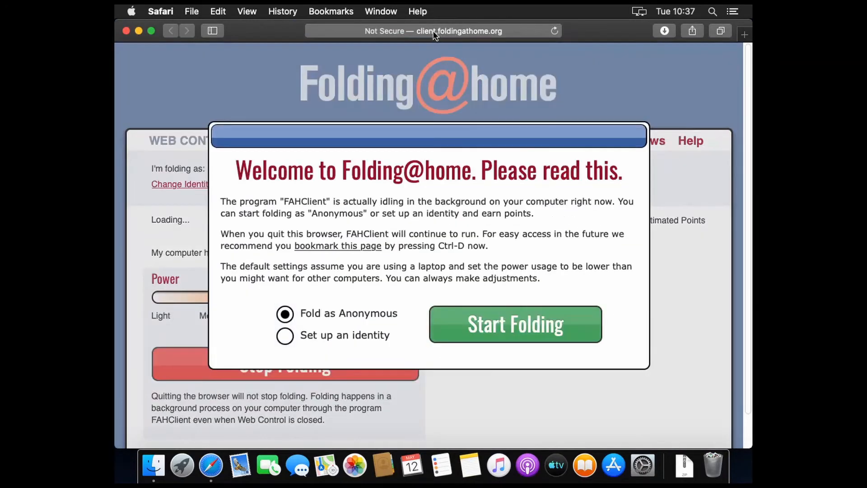
Step: Start folding with a set-up identity, entering the folder's user name and team number 262526 without a passkey, and save it
click(286, 336)
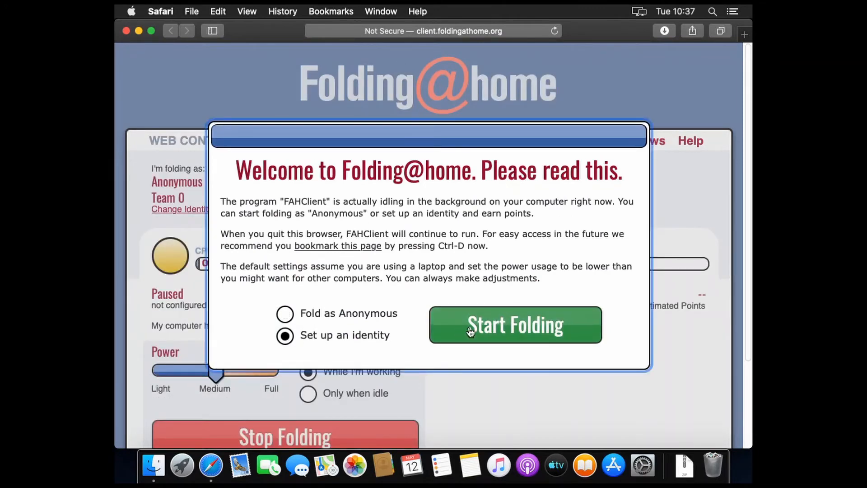
click(515, 324)
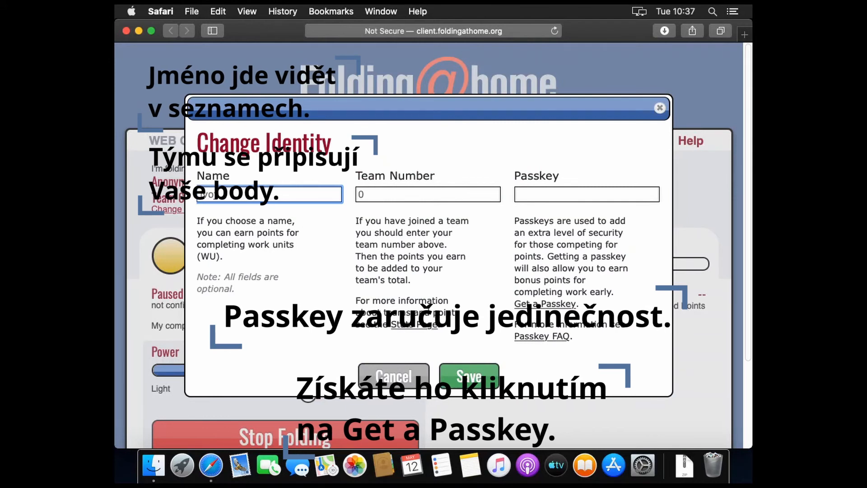
key(Tab)
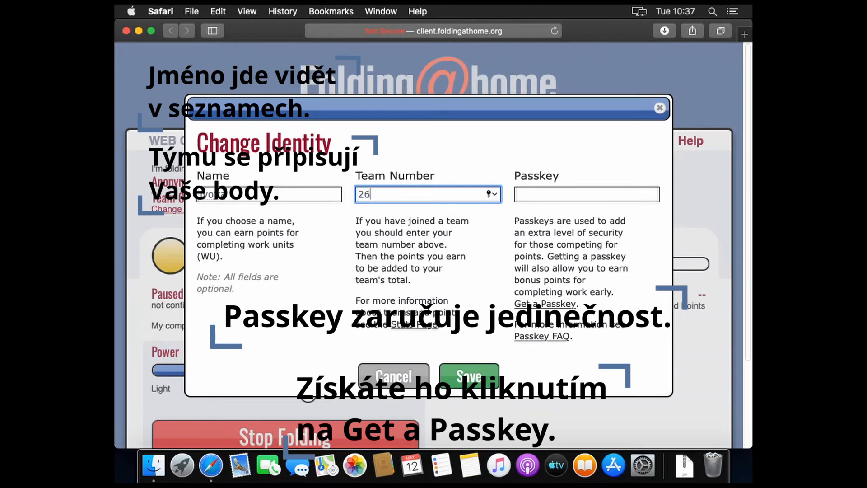
key(Tab)
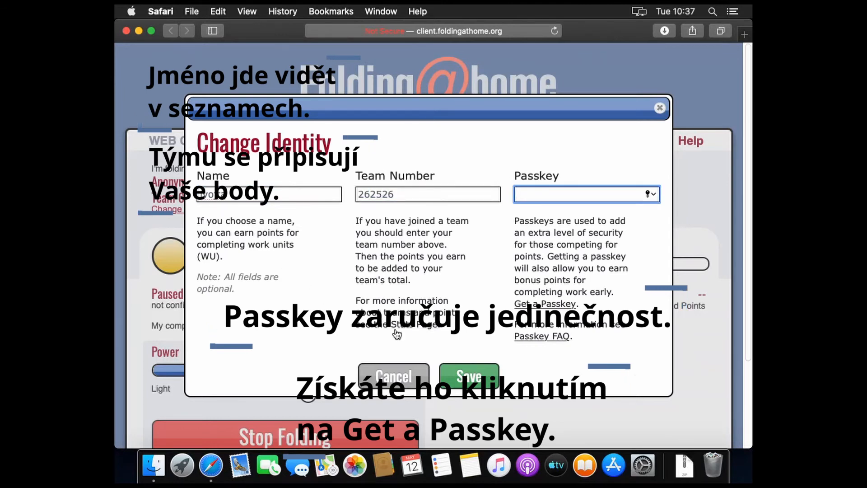
click(457, 380)
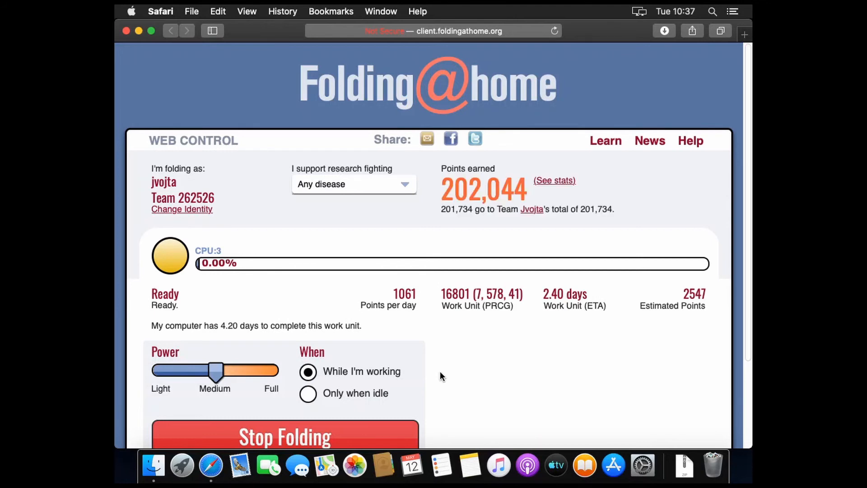
Step: Look over the folding status, power and timing settings on the Web Control page and close the browser window
scroll(440, 372, down, 3)
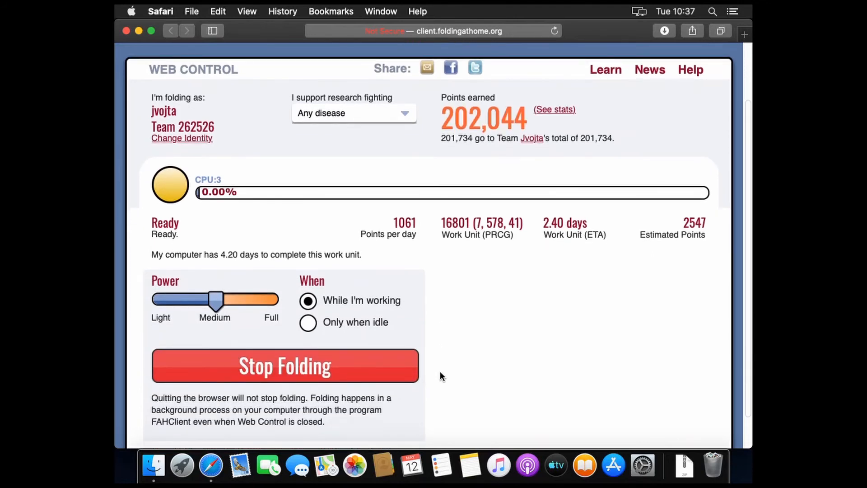
scroll(440, 371, up, 2)
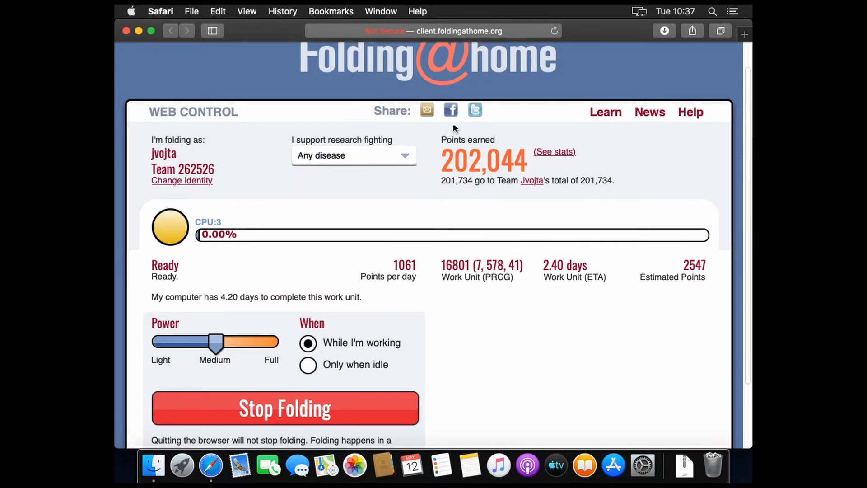
click(127, 30)
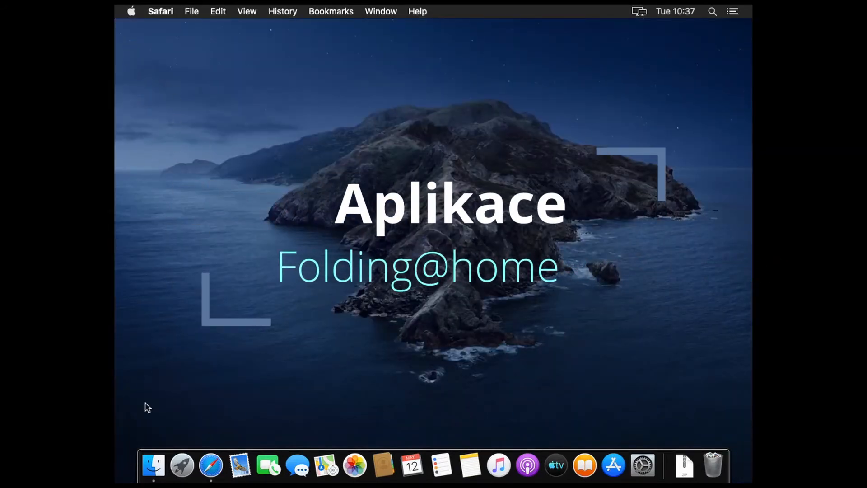
Step: Open the Folding@home folder inside Applications in Finder
click(157, 475)
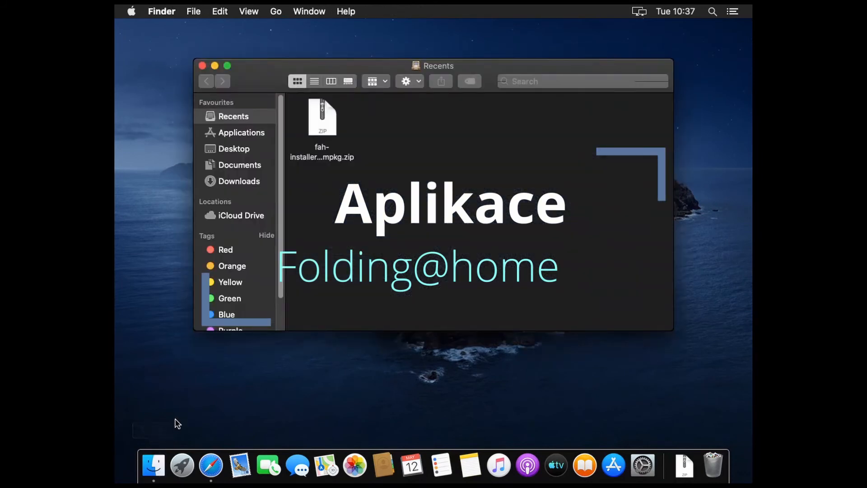
click(243, 137)
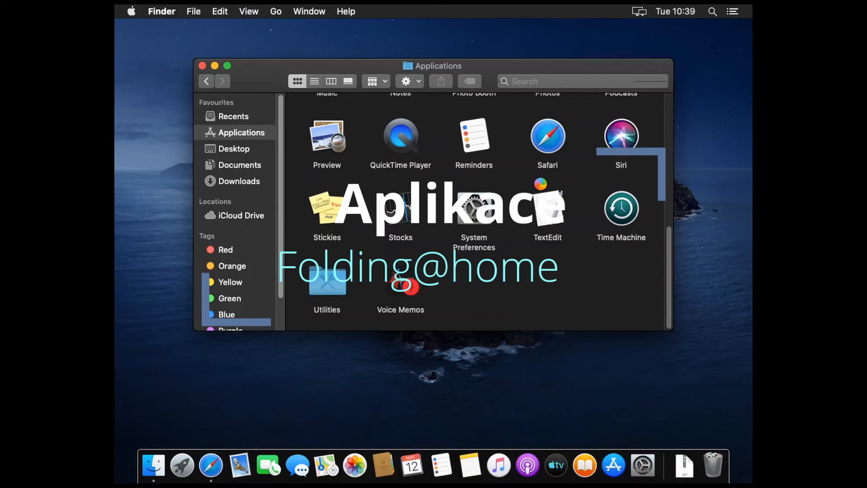
scroll(541, 185, up, 5)
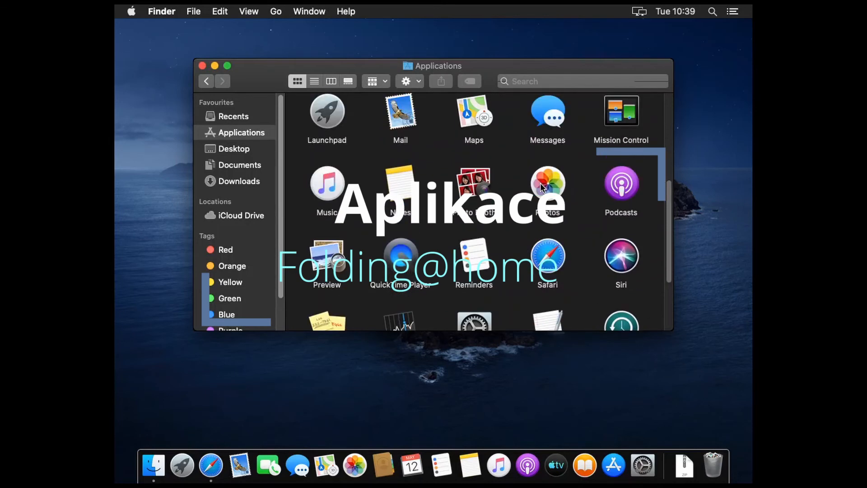
scroll(541, 185, up, 5)
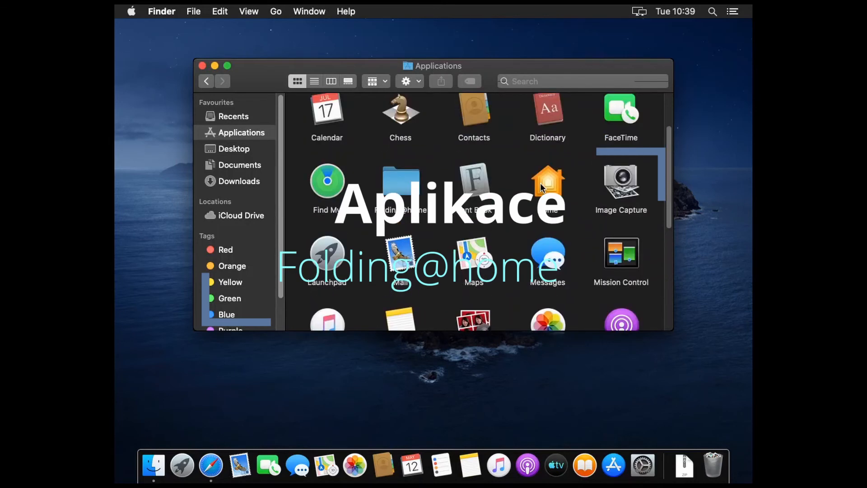
scroll(540, 183, up, 1)
click(402, 189)
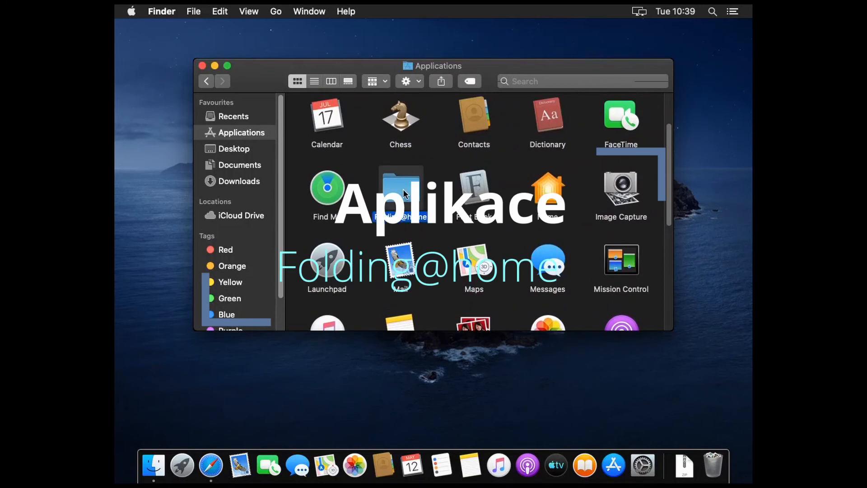
double_click(403, 189)
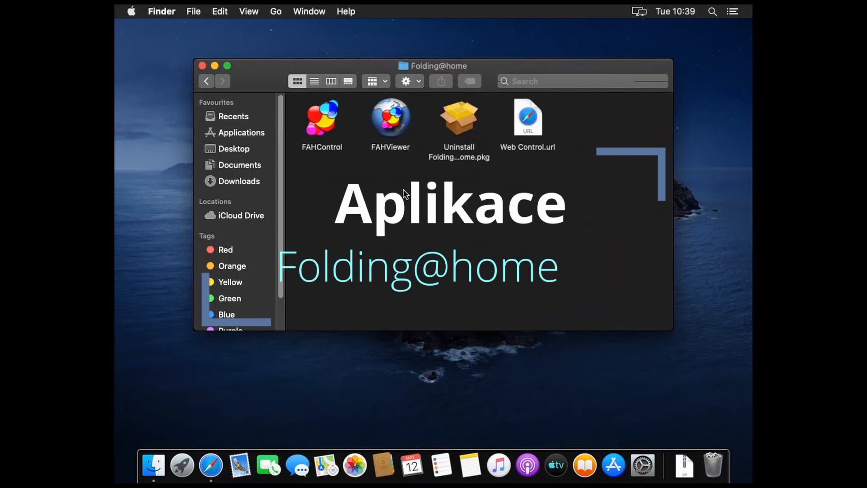
Step: View the client's status in FAHControl, close its window, and launch FAHViewer to see the protein visualization
double_click(324, 119)
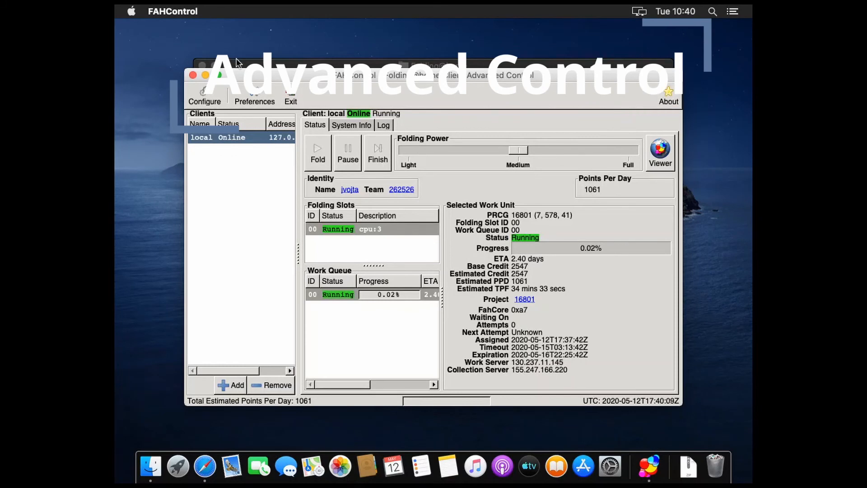
click(193, 75)
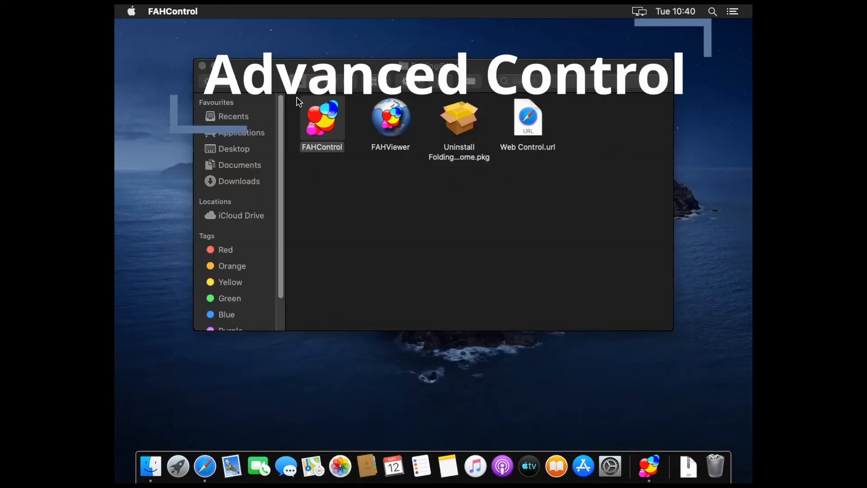
double_click(388, 127)
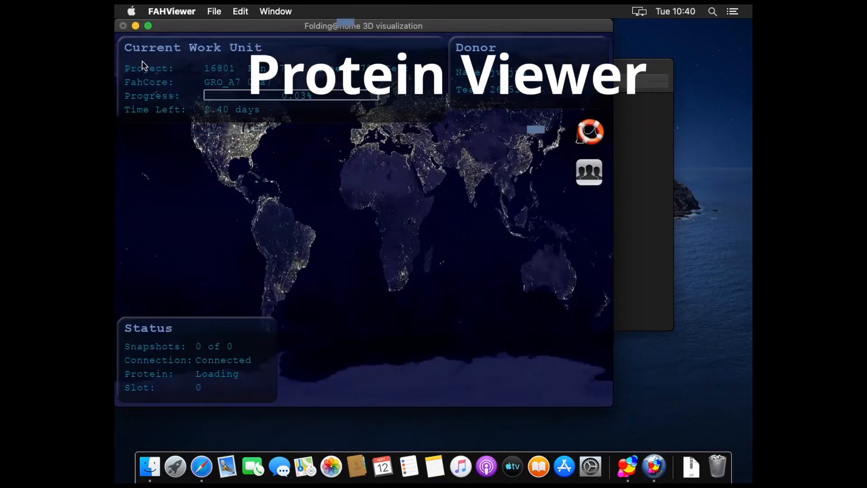
Step: Return to the Folding@home folder, open Web Control.url to check the folding progress, and close the browser window
click(632, 189)
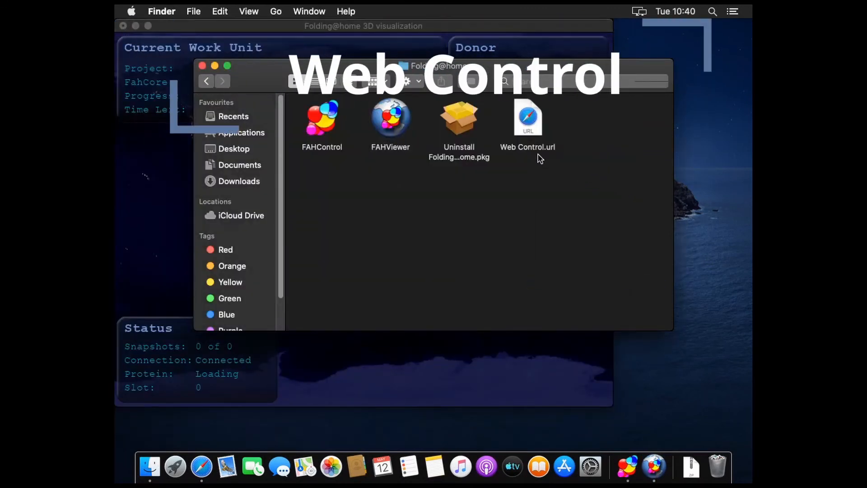
double_click(536, 122)
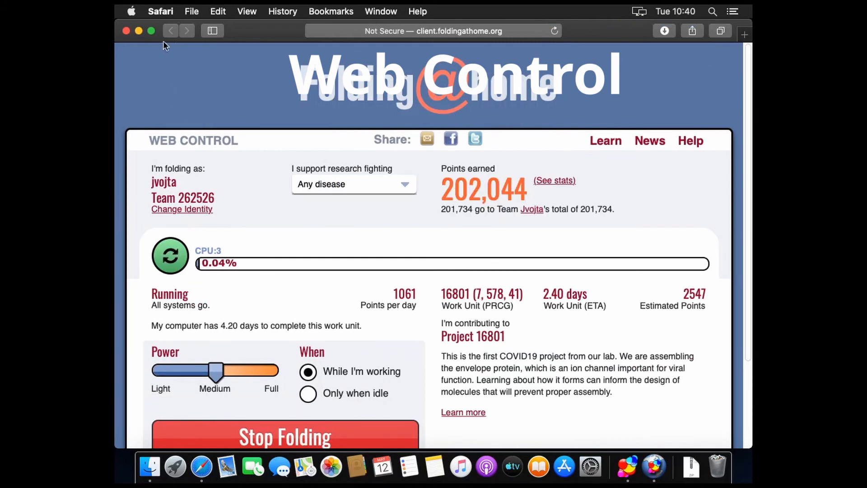
click(127, 30)
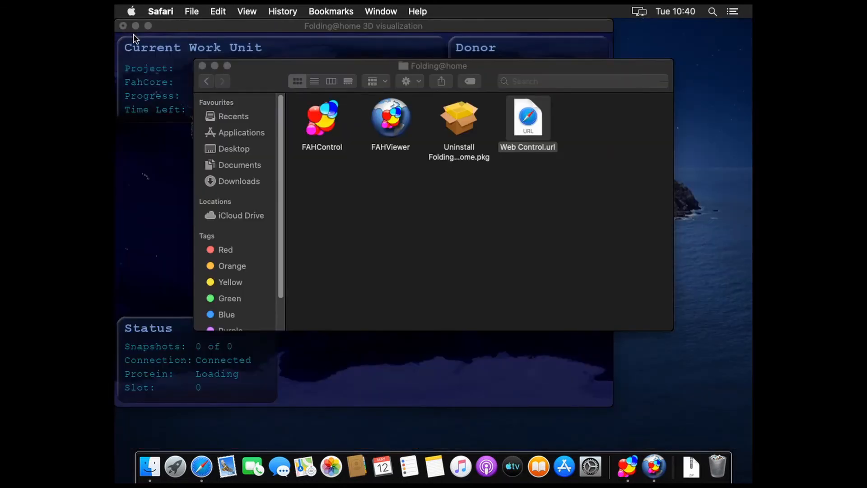